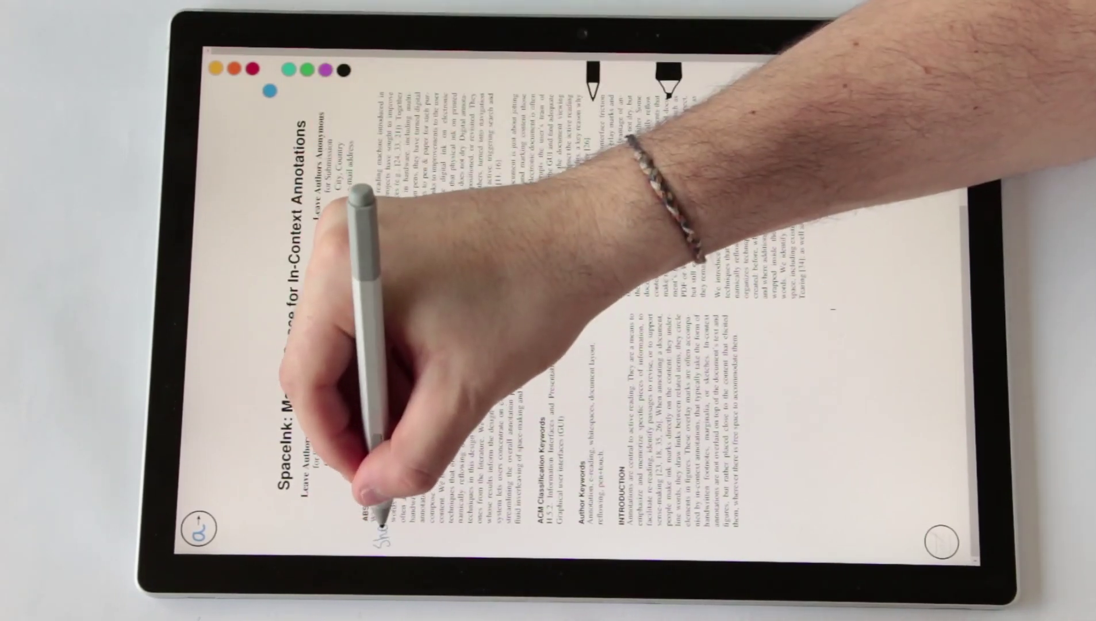
# - Write blue notes beside the abstract and a red comment near the third author block
pyautogui.moveTo(376, 538)
pyautogui.mouseDown()
pyautogui.moveTo(384, 513)
pyautogui.moveTo(415, 522)
pyautogui.moveTo(432, 543)
pyautogui.moveTo(513, 534)
pyautogui.mouseUp()
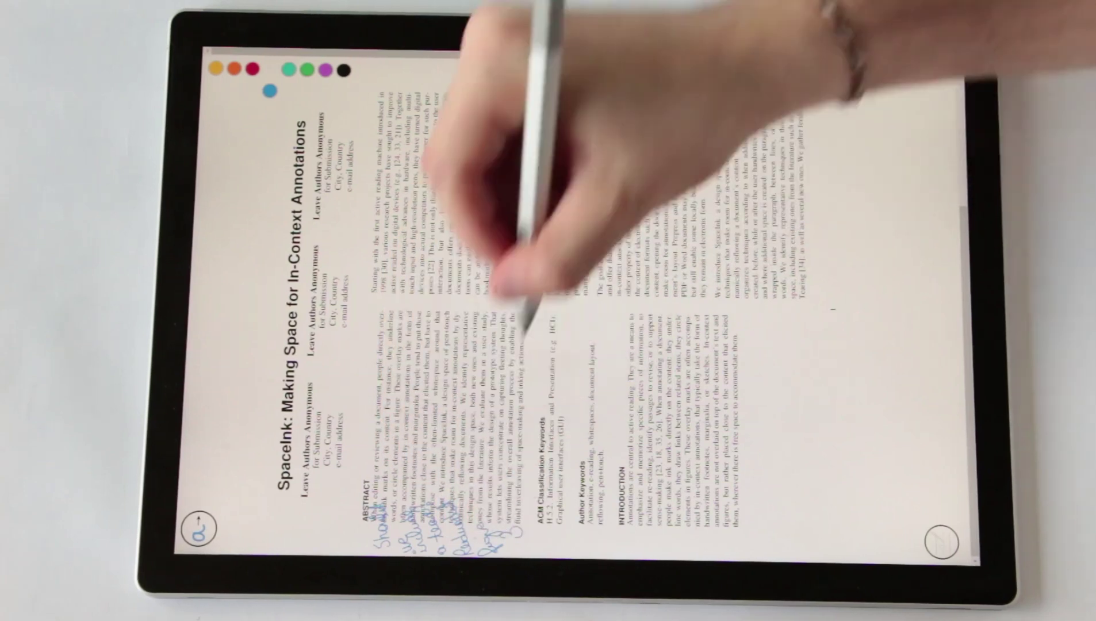
pyautogui.click(251, 68)
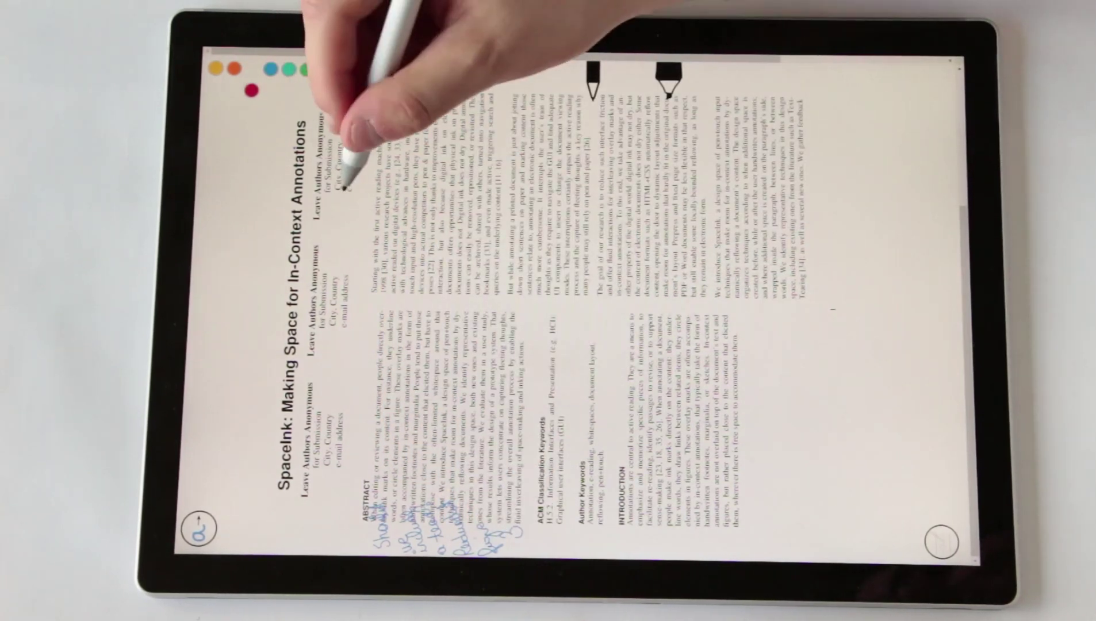
pyautogui.moveTo(347, 188); pyautogui.dragTo(364, 235)
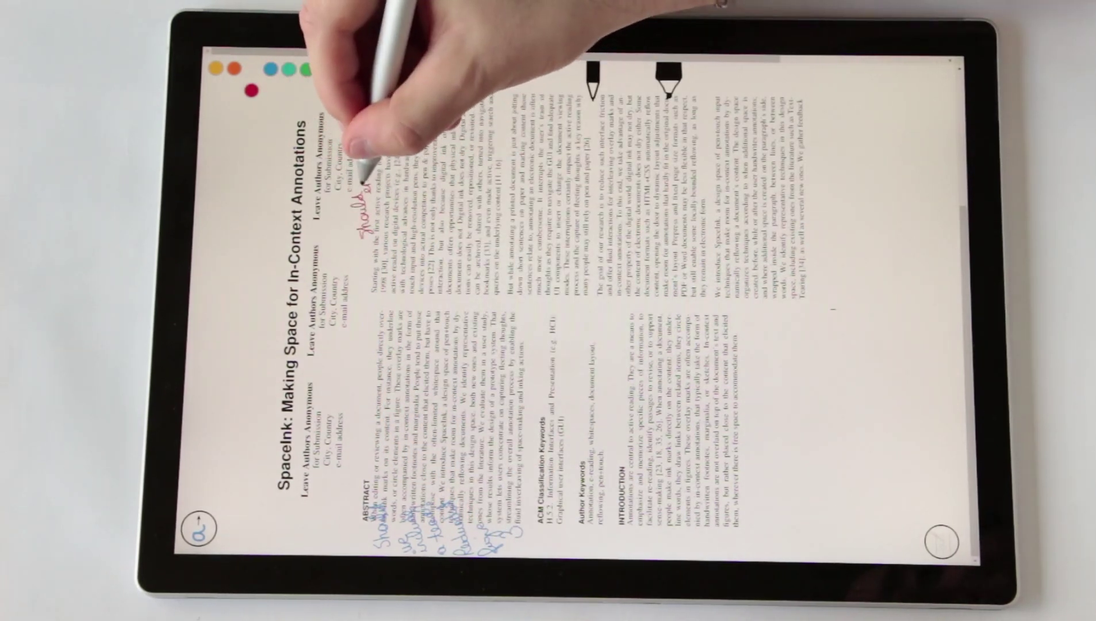
pyautogui.moveTo(352, 184); pyautogui.dragTo(364, 119)
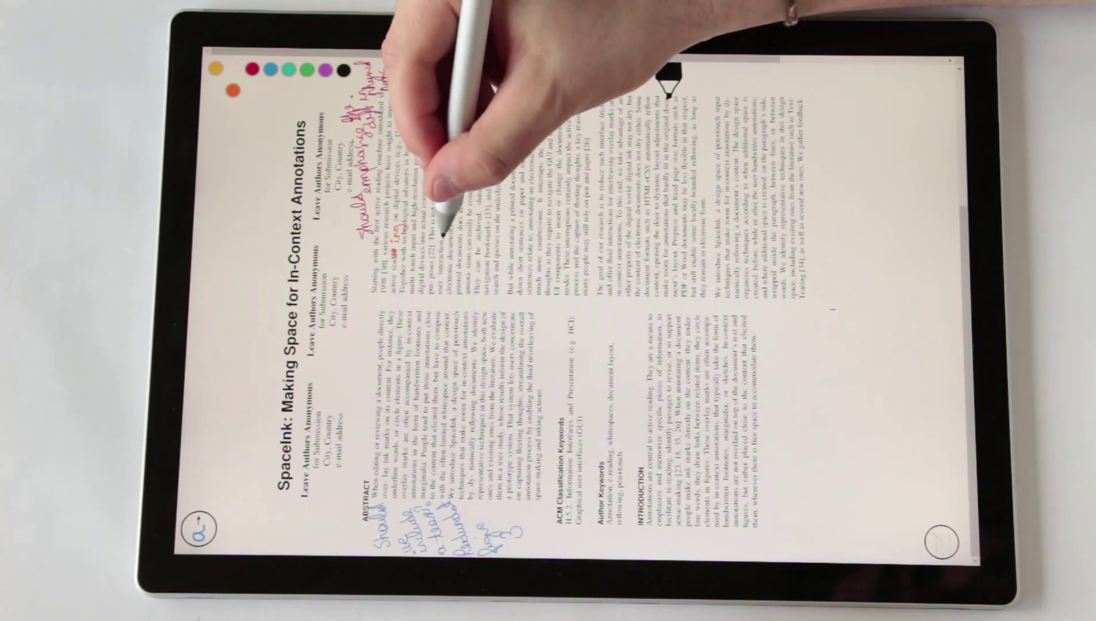
# - Mark second-column words in red, open a blank gap in that text, and pan left
pyautogui.moveTo(445, 224); pyautogui.dragTo(436, 228)
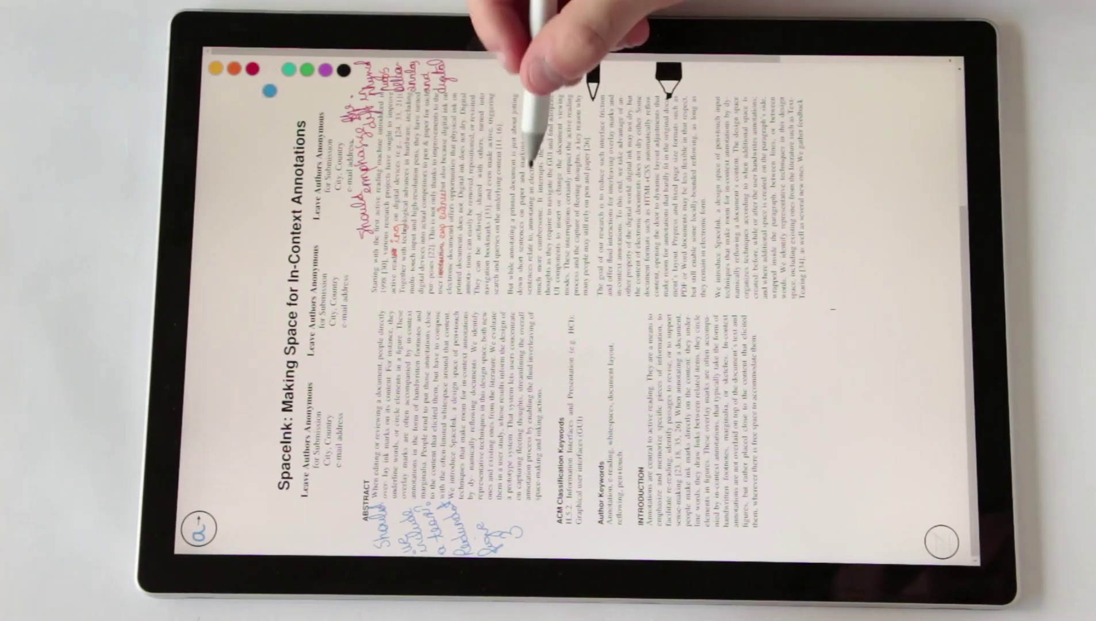
pyautogui.moveTo(541, 207)
pyautogui.mouseDown()
pyautogui.moveTo(535, 199)
pyautogui.moveTo(537, 233)
pyautogui.moveTo(536, 158)
pyautogui.moveTo(542, 167)
pyautogui.mouseUp()
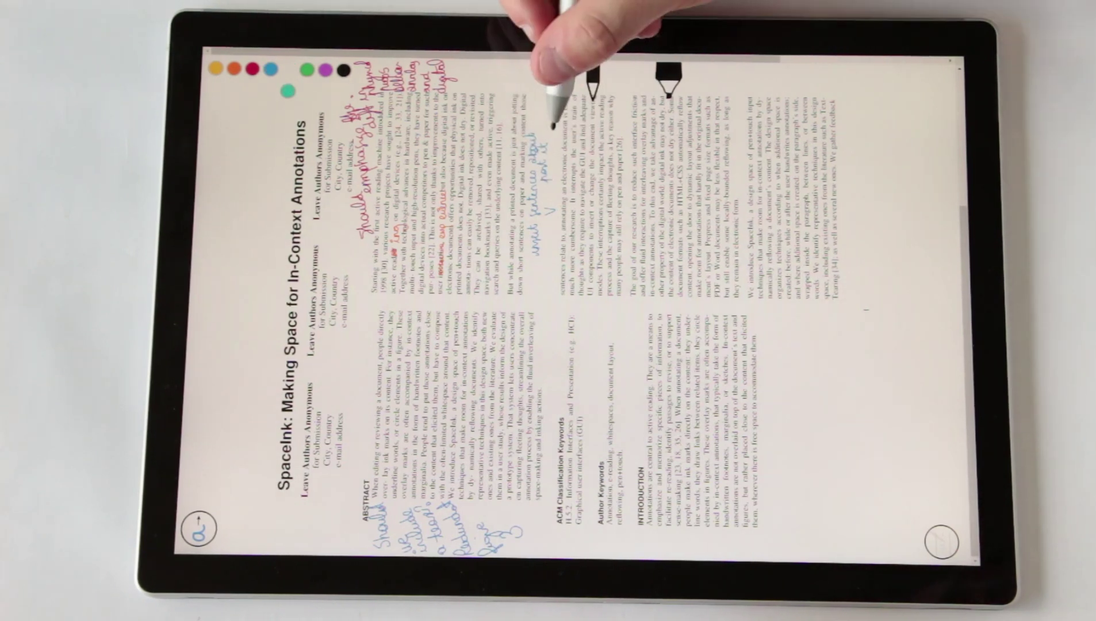
pyautogui.moveTo(599, 103); pyautogui.dragTo(513, 103)
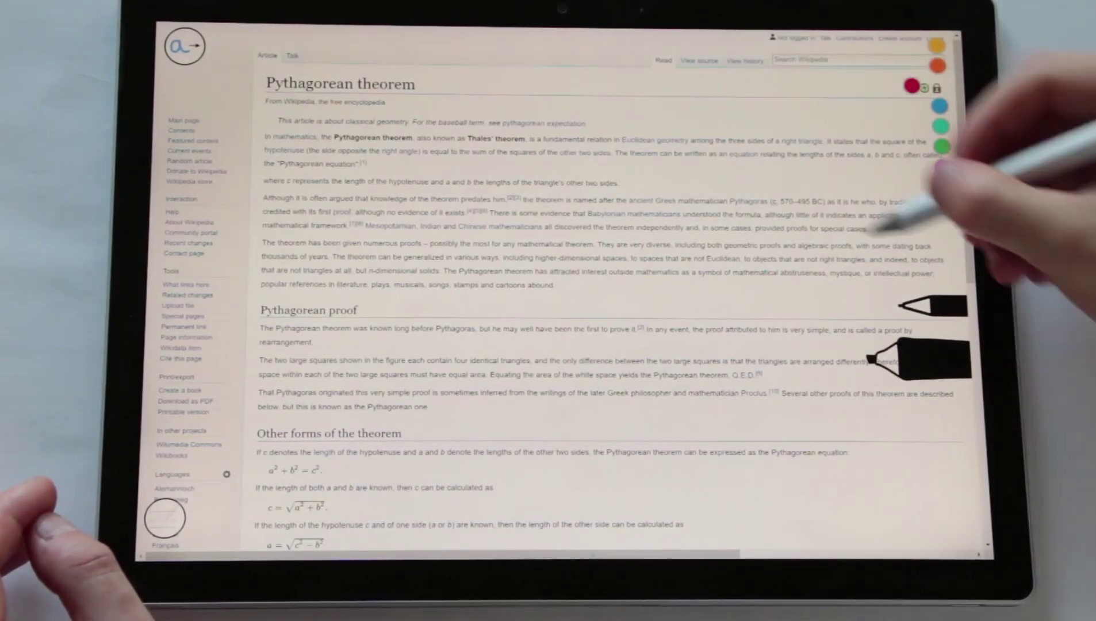
# - Highlight two opening-paragraph phrases pink, handwrite 'Pythagorean' in red and strike out 'Thales''
pyautogui.moveTo(459, 153); pyautogui.dragTo(614, 153)
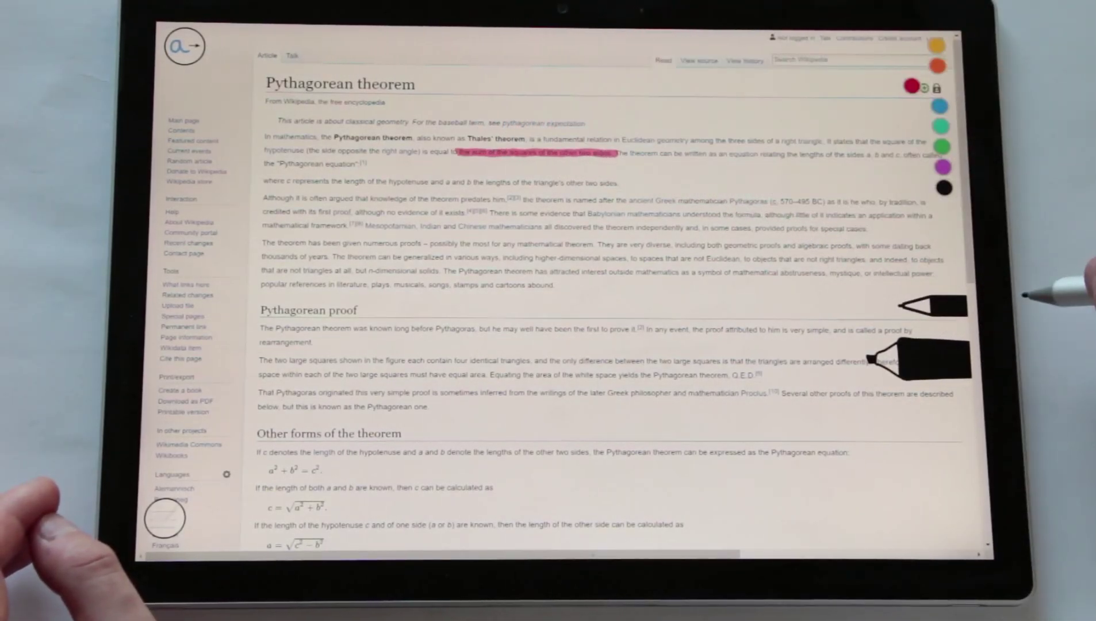
pyautogui.moveTo(716, 140); pyautogui.dragTo(823, 140)
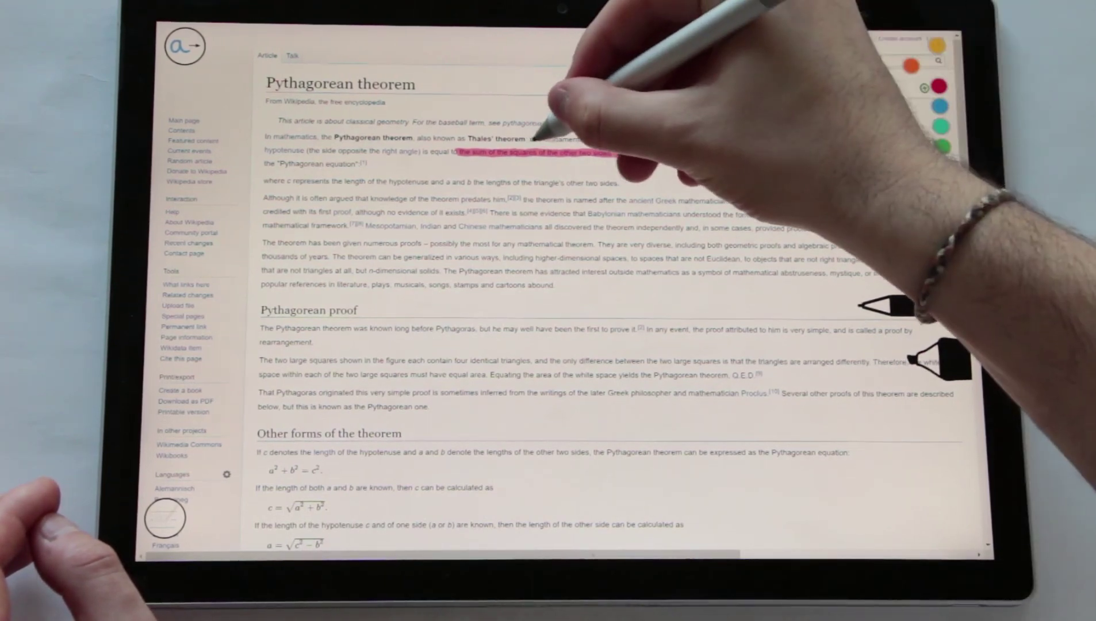
pyautogui.moveTo(529, 139); pyautogui.dragTo(613, 137)
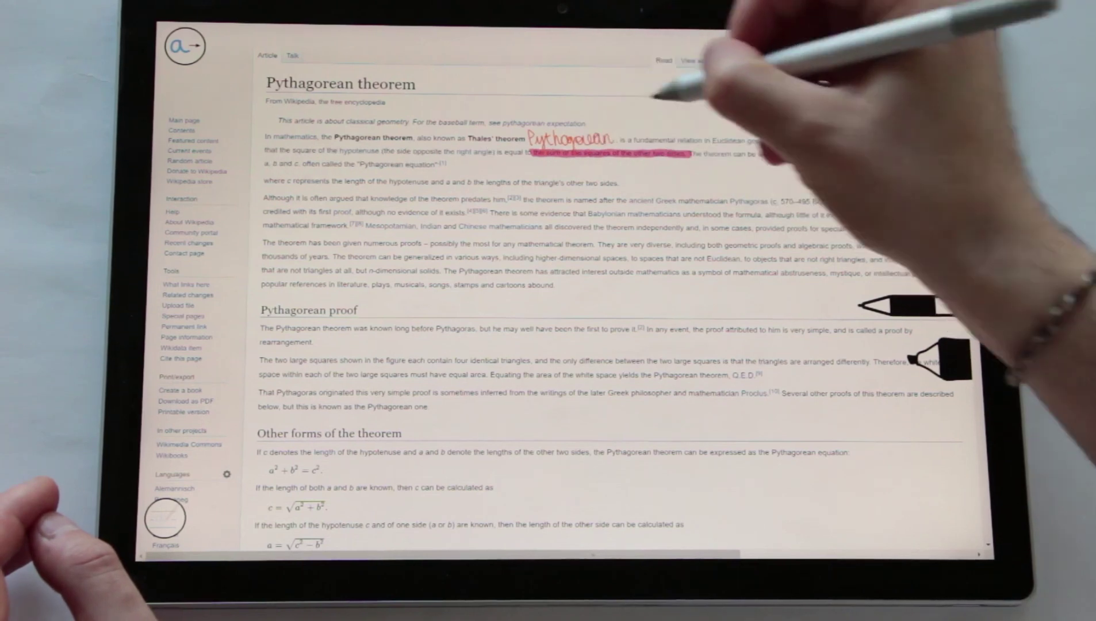
pyautogui.moveTo(470, 137); pyautogui.dragTo(492, 137)
pyautogui.click(940, 105)
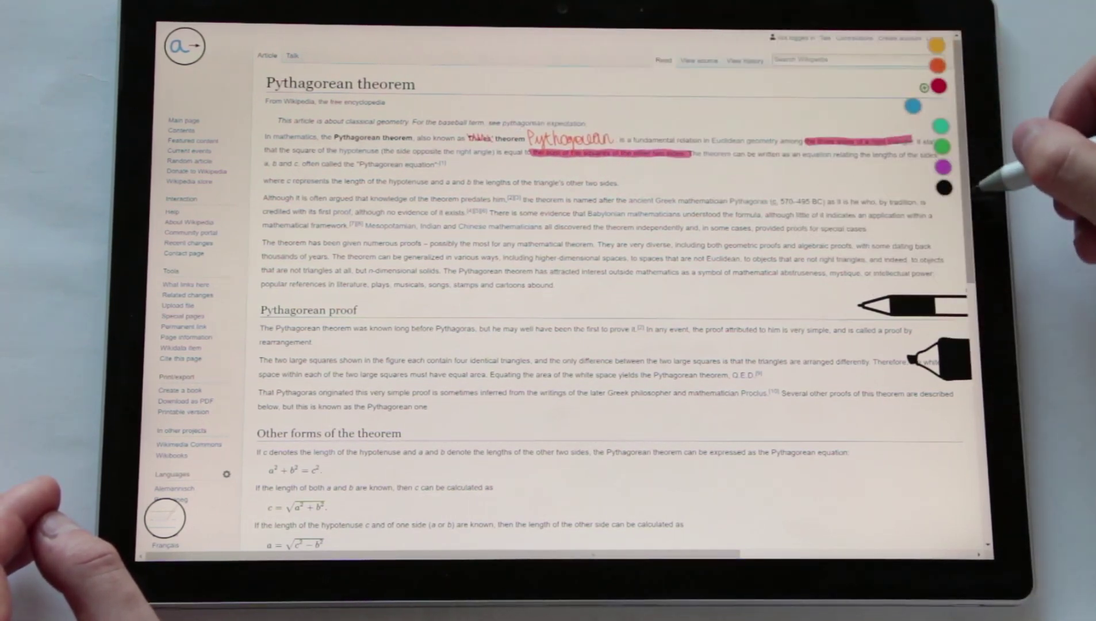
# - Sketch a framed right triangle labelled a, b and c beside the second paragraph
pyautogui.moveTo(270, 199); pyautogui.dragTo(372, 232)
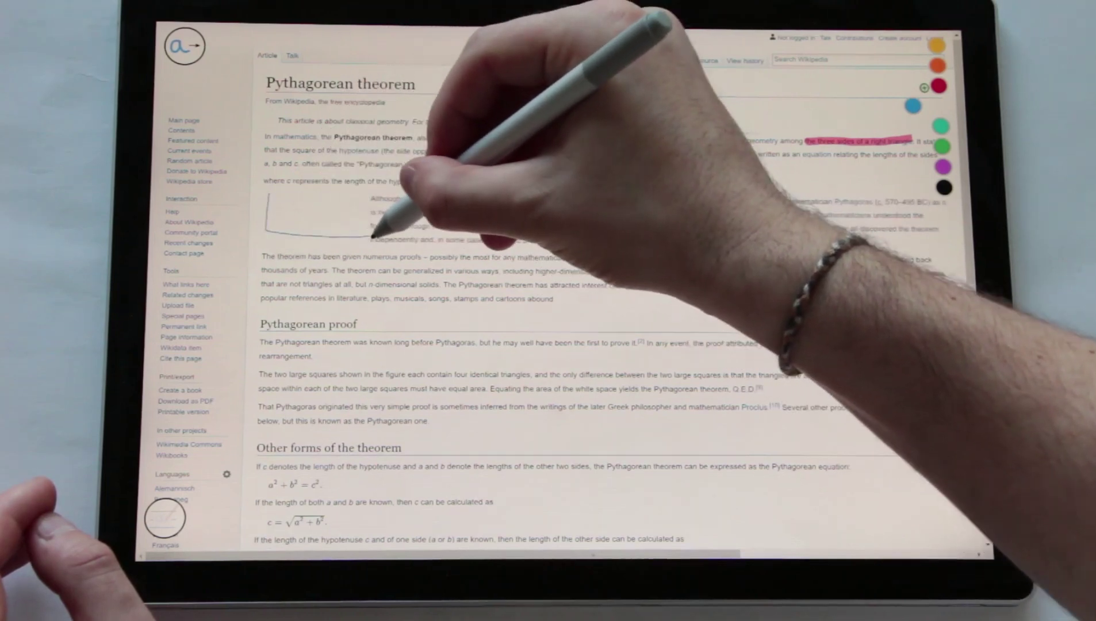
pyautogui.moveTo(300, 202)
pyautogui.mouseDown()
pyautogui.moveTo(325, 229)
pyautogui.moveTo(295, 224)
pyautogui.moveTo(310, 199)
pyautogui.moveTo(299, 226)
pyautogui.mouseUp()
pyautogui.moveTo(338, 209); pyautogui.dragTo(344, 224)
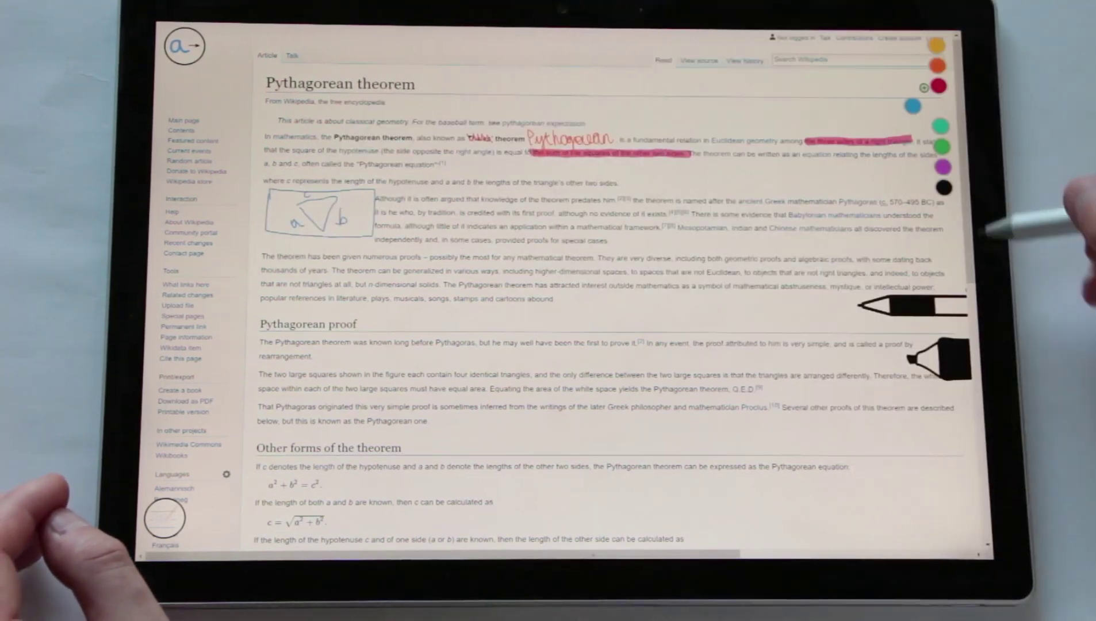
# - Handwrite an orange 'a² + b² = c²' in reflow ink, then enlarge it within the paragraph
pyautogui.click(165, 516)
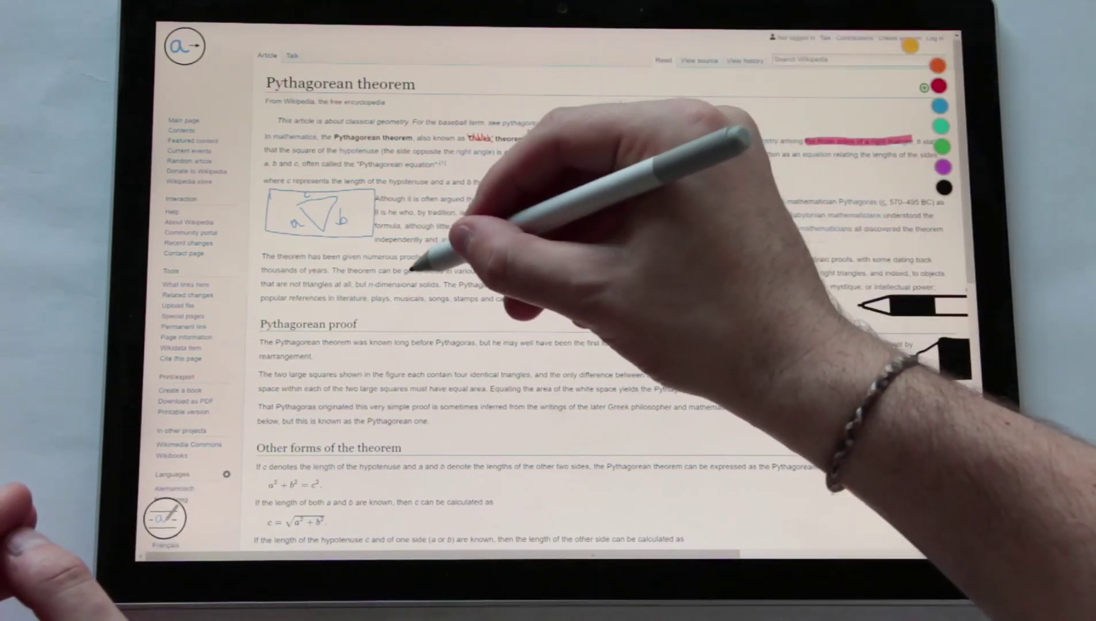
pyautogui.moveTo(407, 283); pyautogui.dragTo(520, 284)
pyautogui.moveTo(523, 266); pyautogui.dragTo(532, 274)
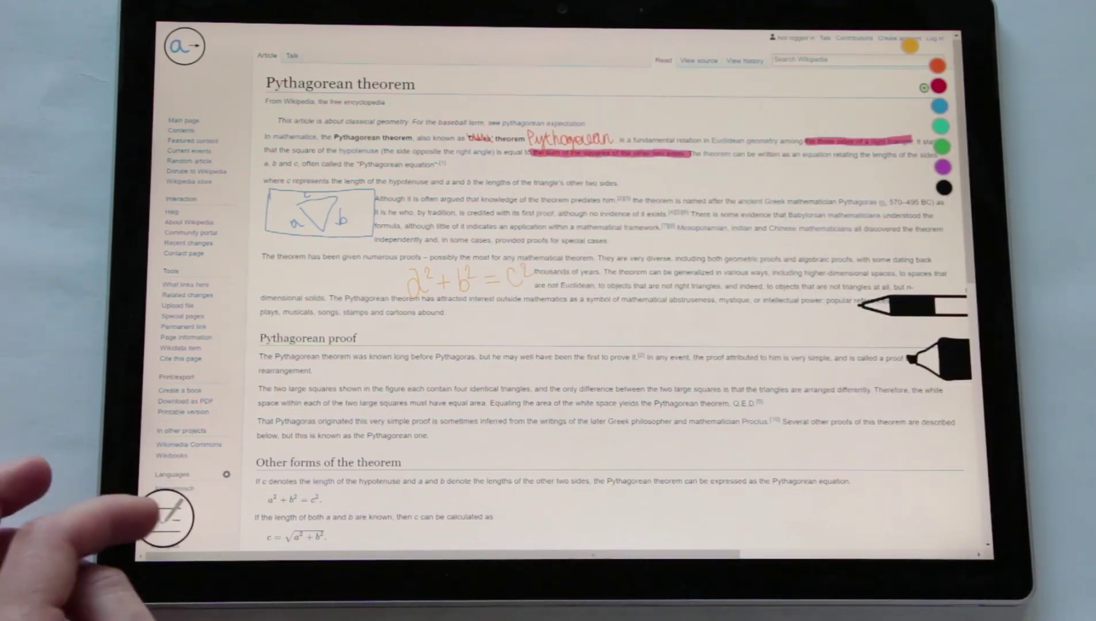
pyautogui.click(164, 517)
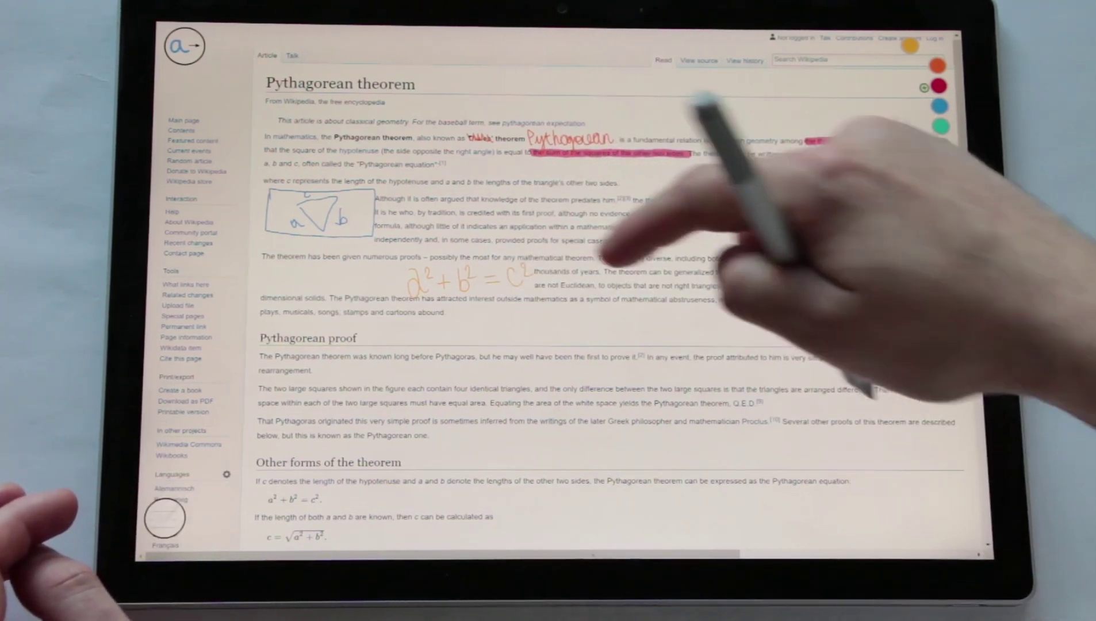
pyautogui.click(467, 277)
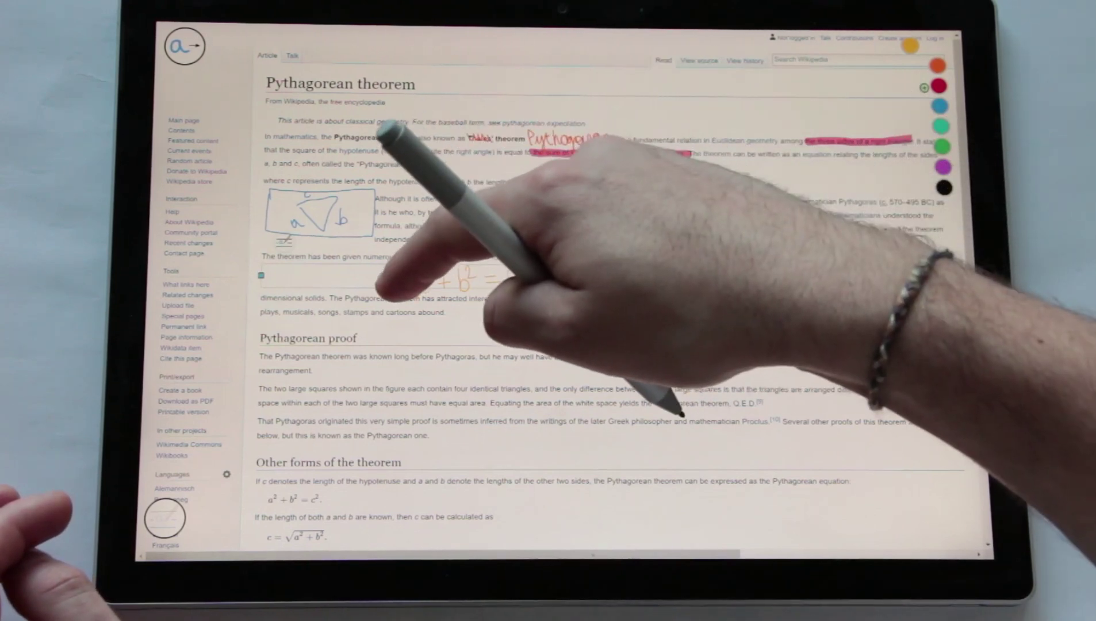
pyautogui.moveTo(532, 276); pyautogui.dragTo(539, 291)
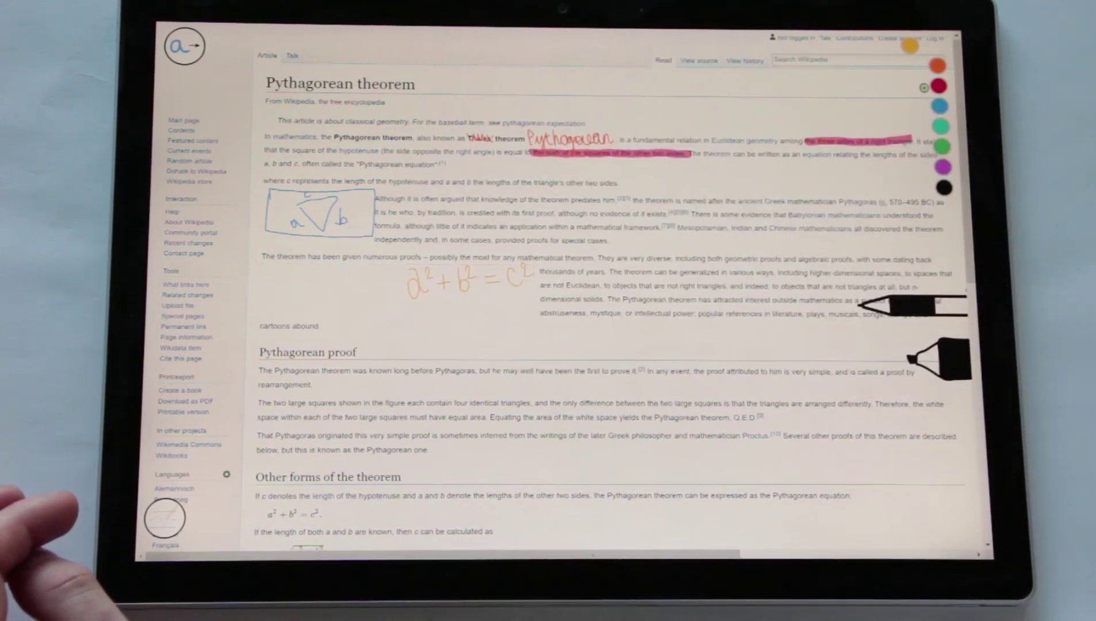
# - Move the triangle sketch below the title, then insert blank space under the title
pyautogui.moveTo(319, 211); pyautogui.dragTo(579, 128)
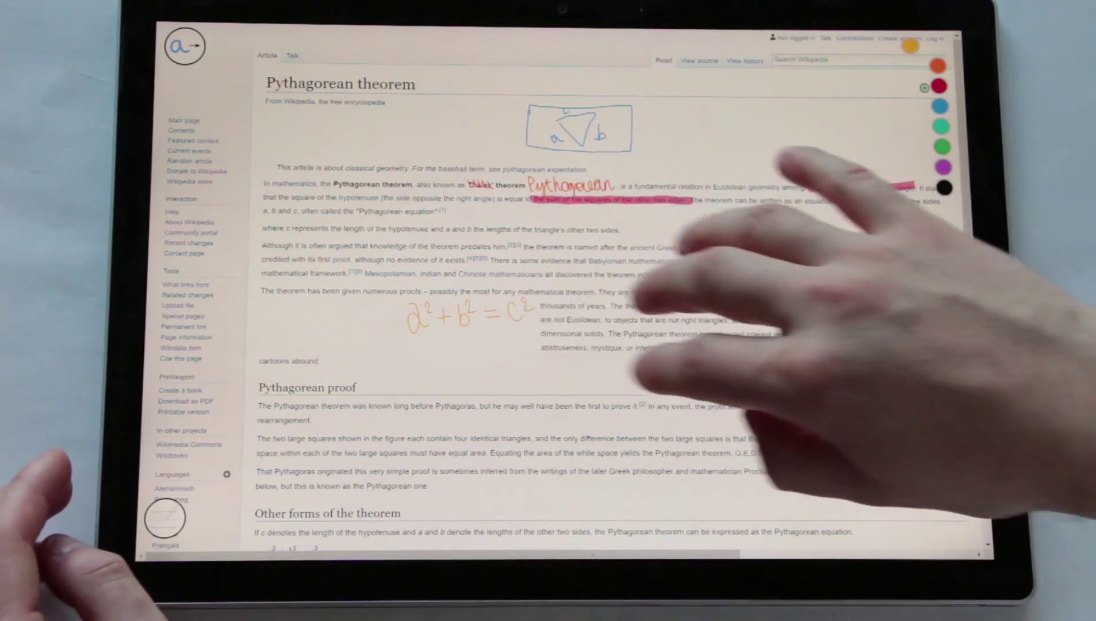
pyautogui.scroll(-2, 684, 300)
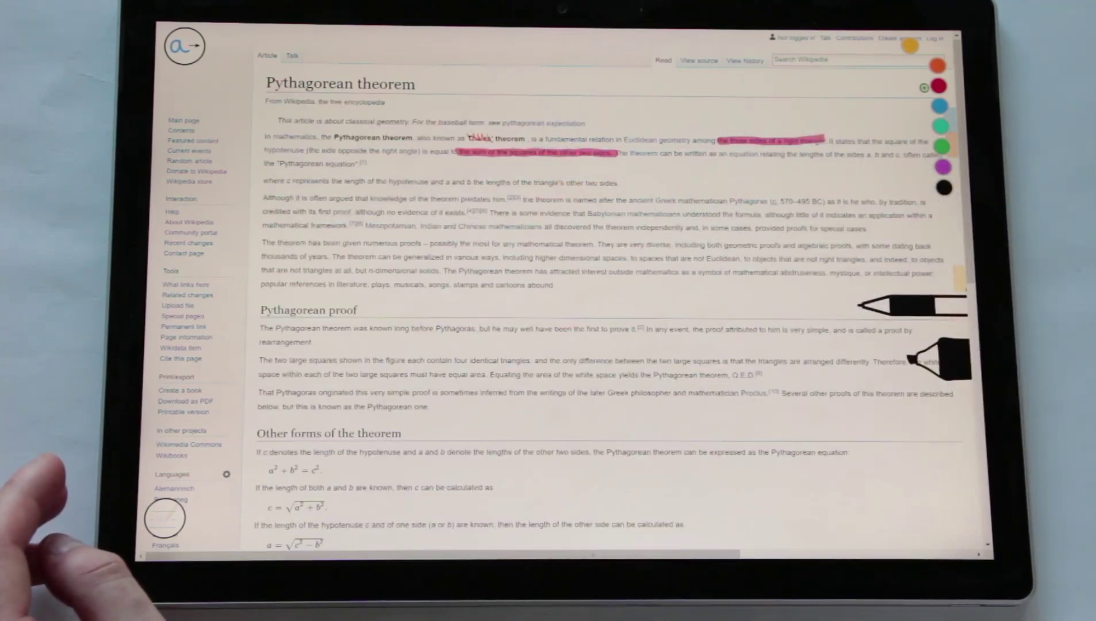
pyautogui.moveTo(684, 496)
pyautogui.mouseDown()
pyautogui.moveTo(290, 479)
pyautogui.moveTo(719, 504)
pyautogui.mouseUp()
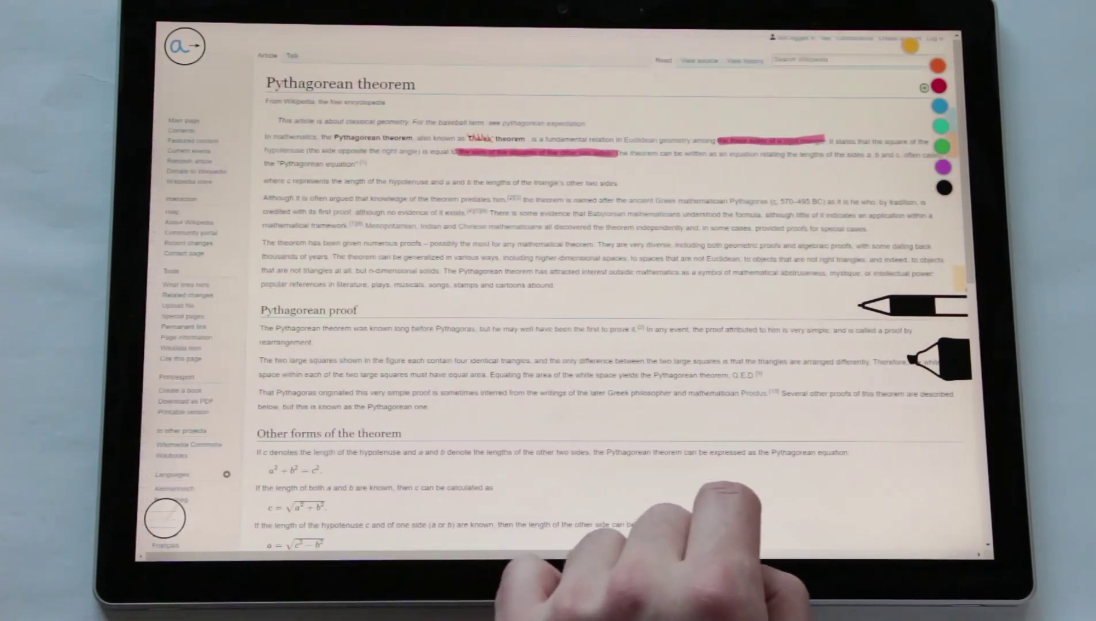
pyautogui.moveTo(651, 360); pyautogui.dragTo(651, 256)
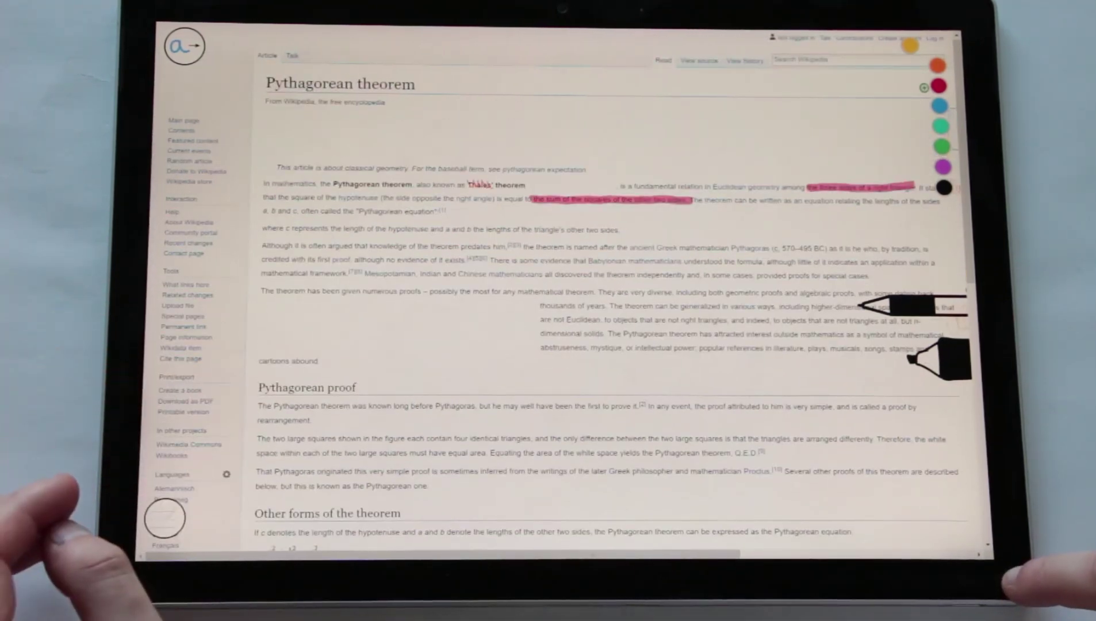